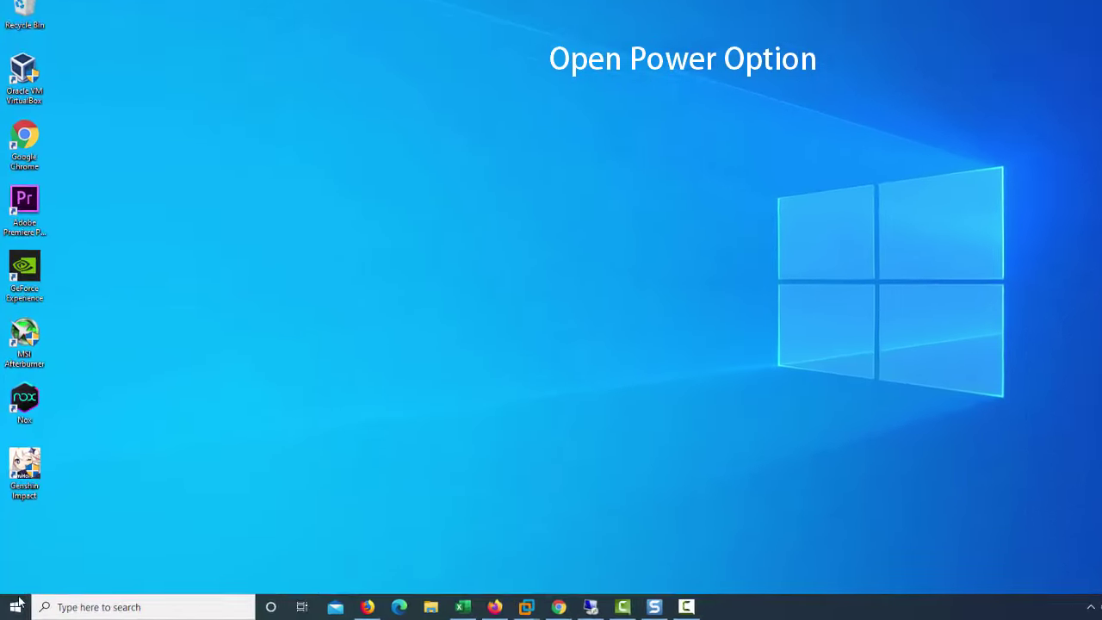
- Go from Power & sleep to Additional power settings and edit the High performance plan
right_click(17, 605)
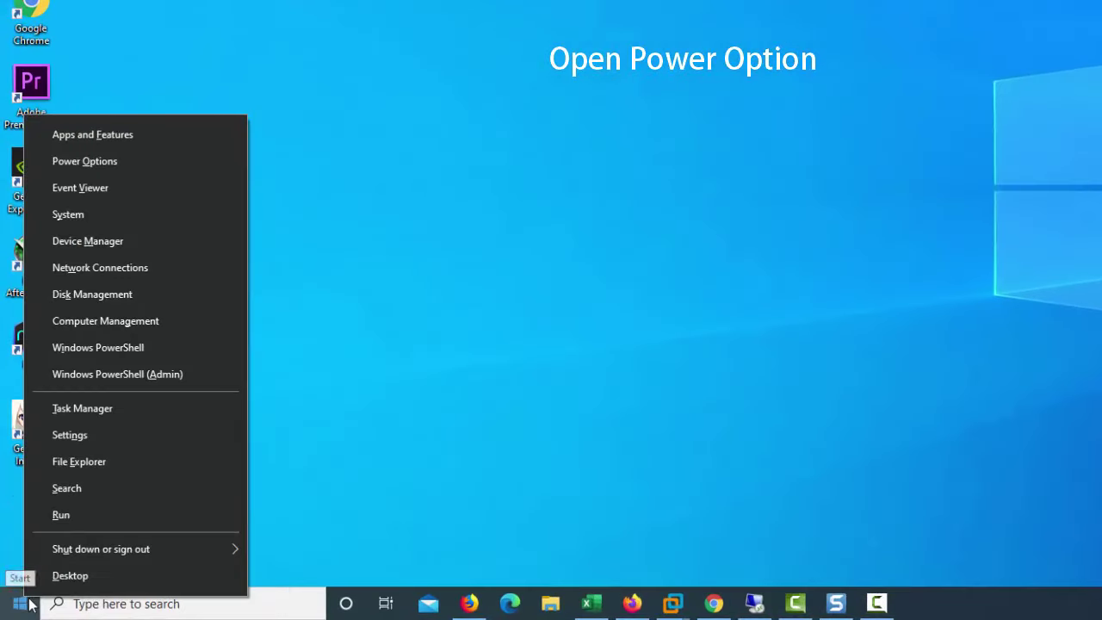
left_click(142, 162)
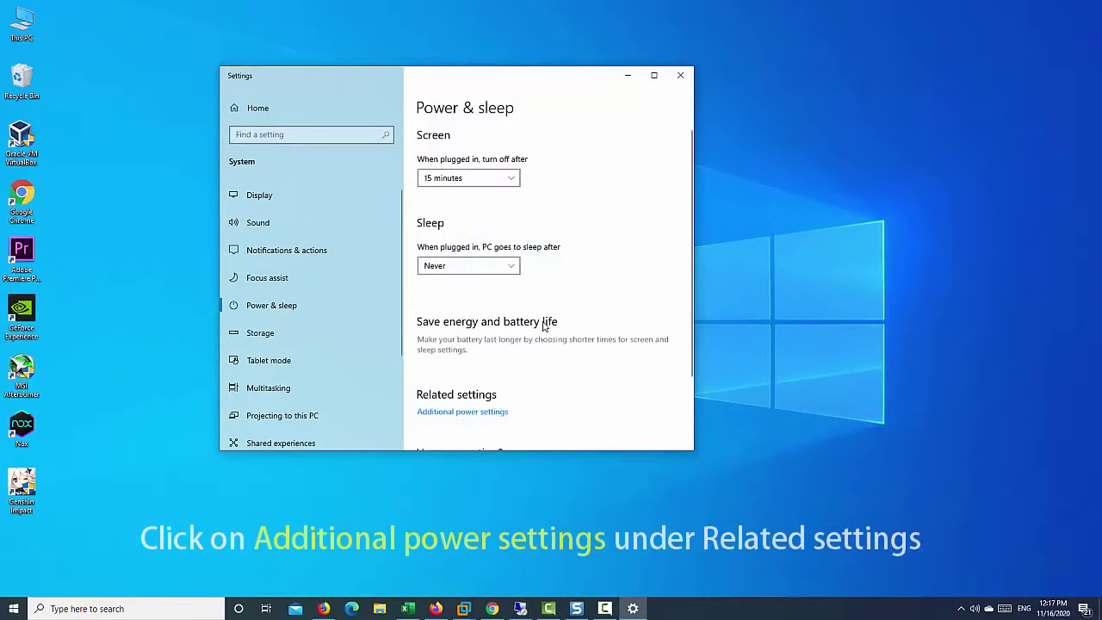
scroll(465, 357, "down", 1)
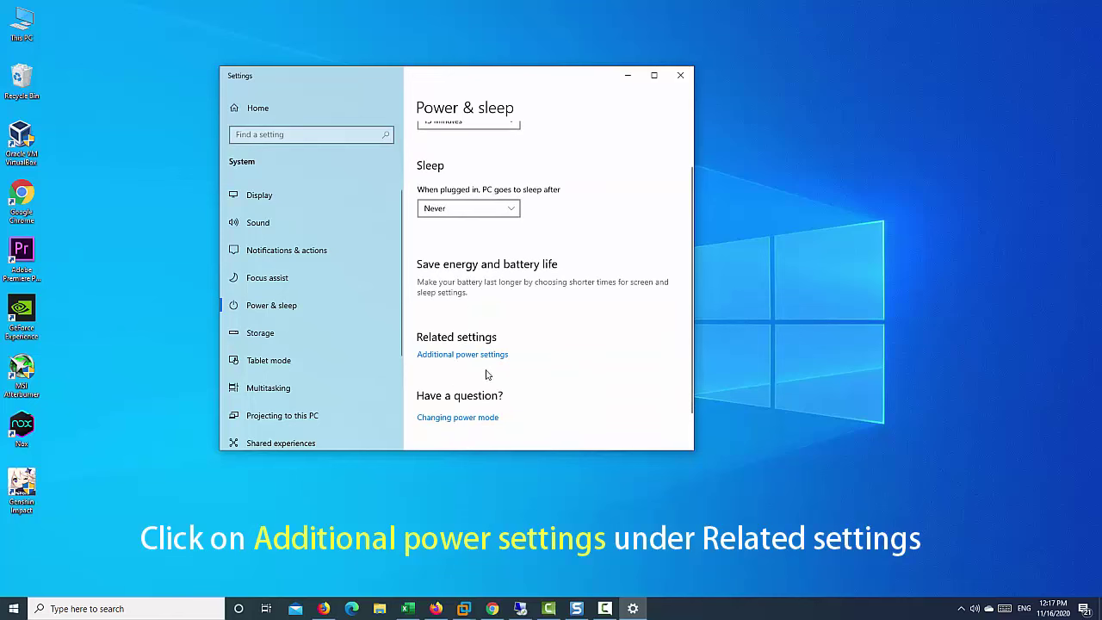
left_click(496, 356)
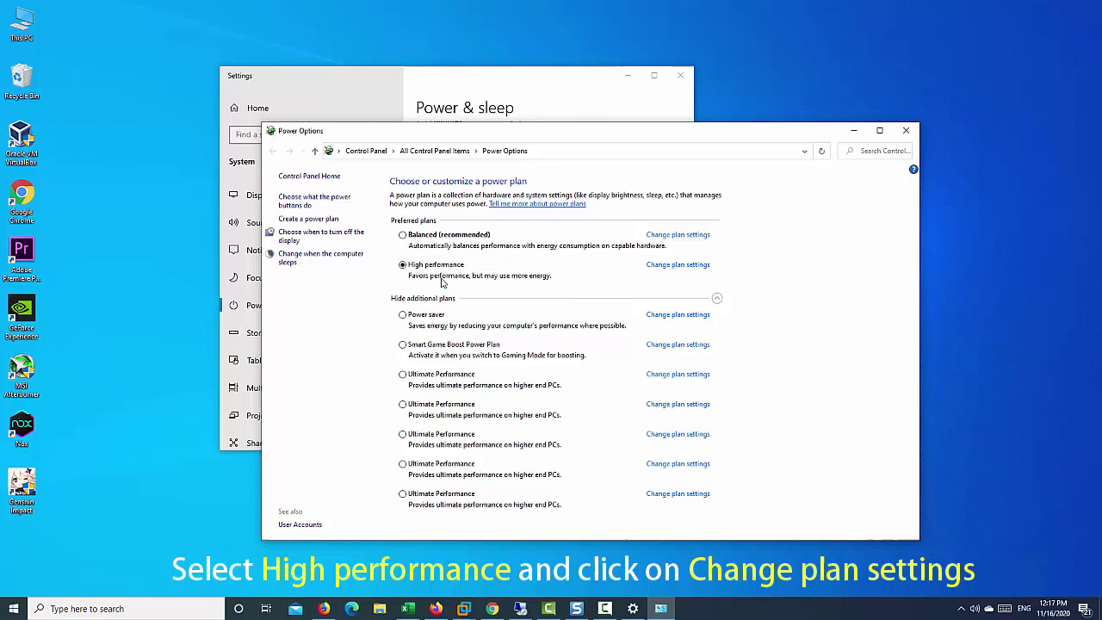
left_click(698, 266)
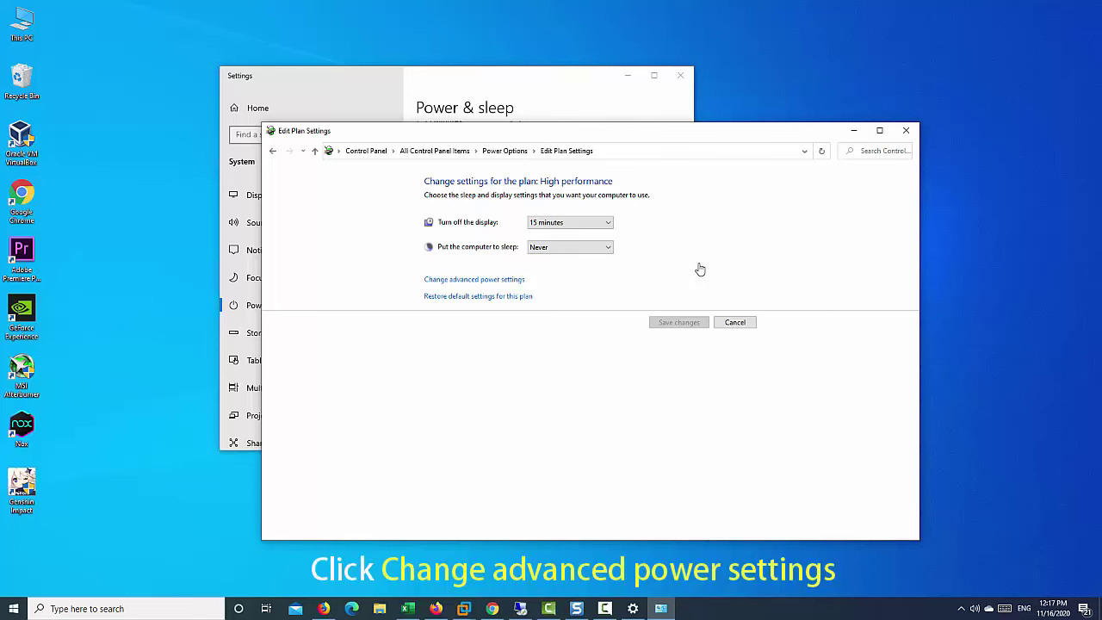
- In the plan's advanced power settings, set USB settings > USB selective suspend to Disabled and apply
left_click(496, 283)
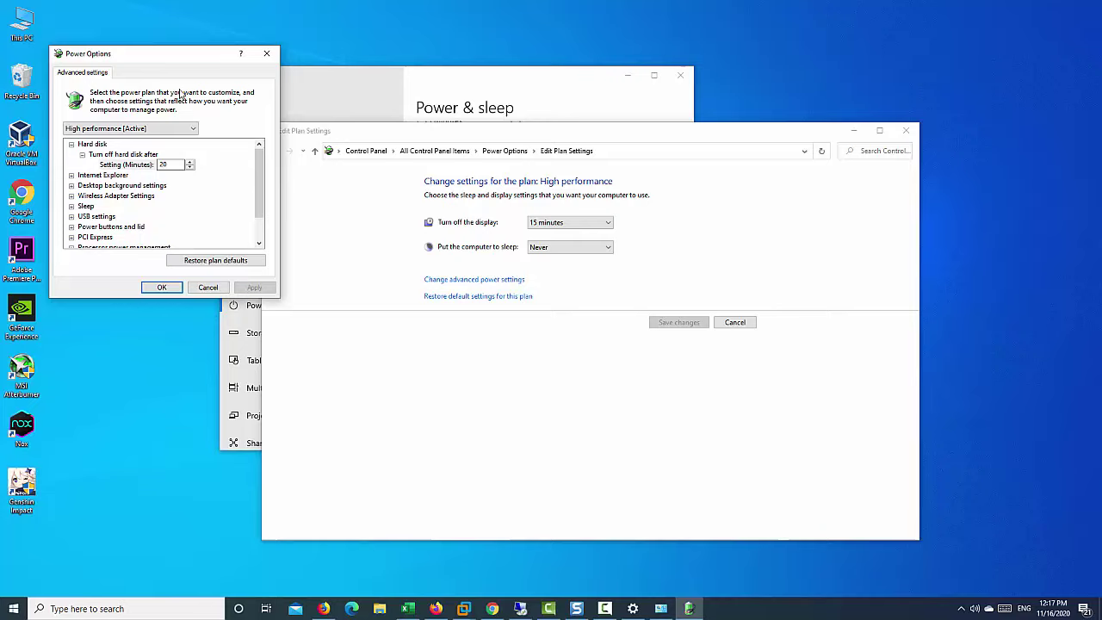
left_click_drag(167, 57, 416, 171)
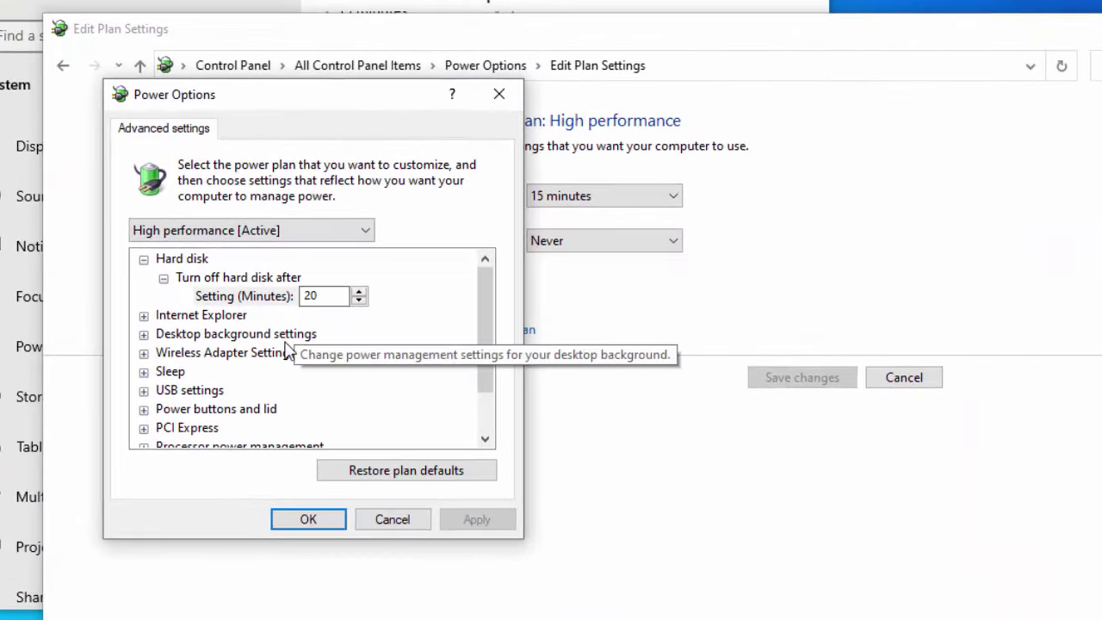
scroll(284, 351, "down", 1)
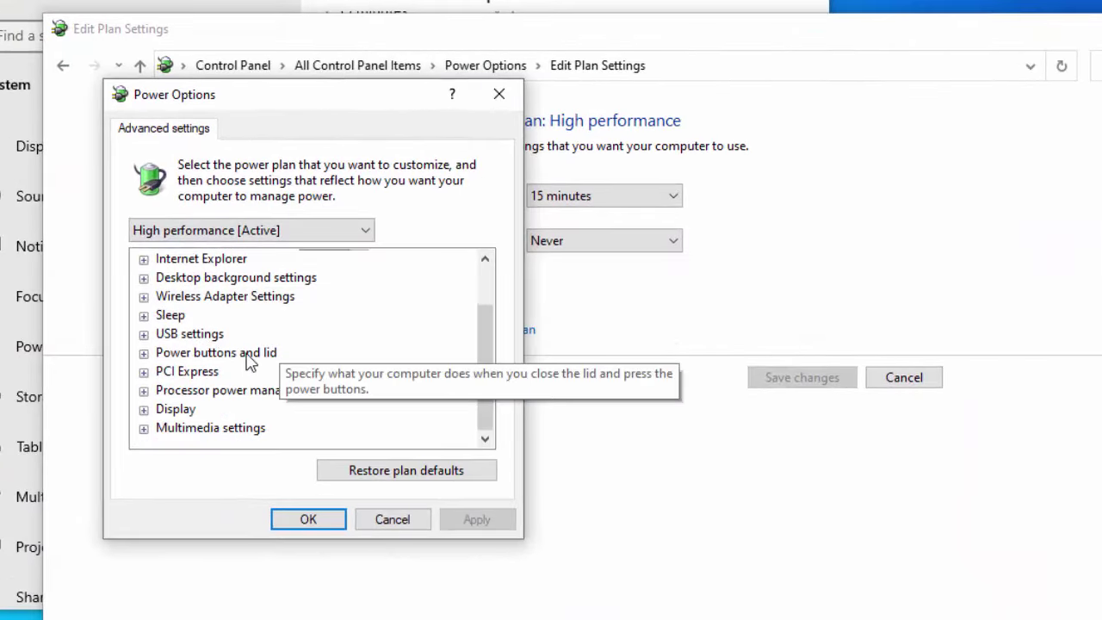
double_click(192, 334)
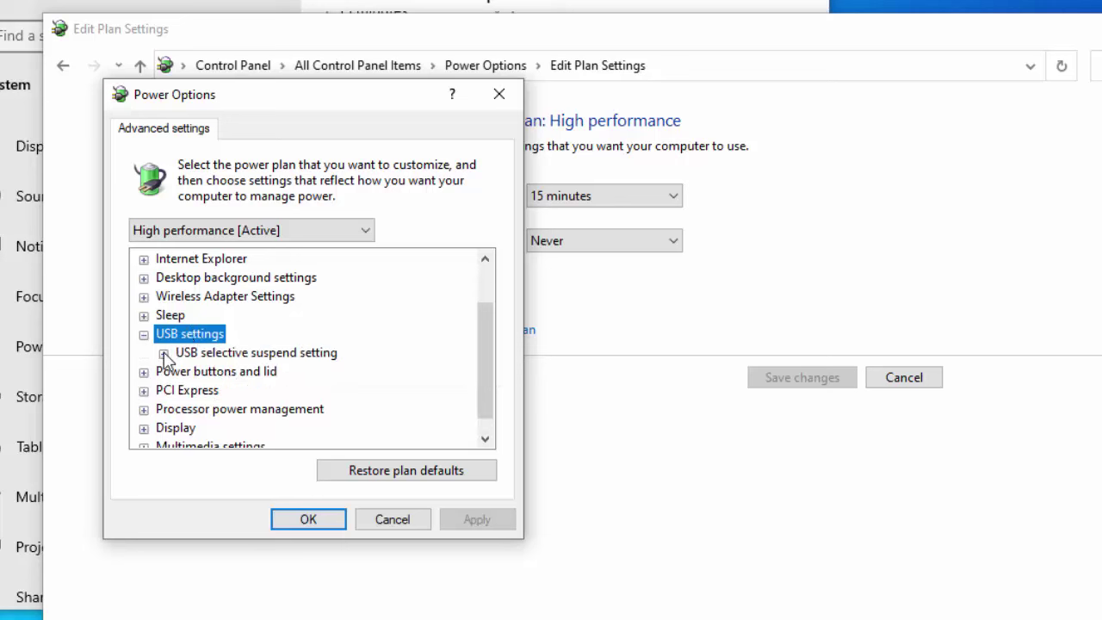
left_click(163, 354)
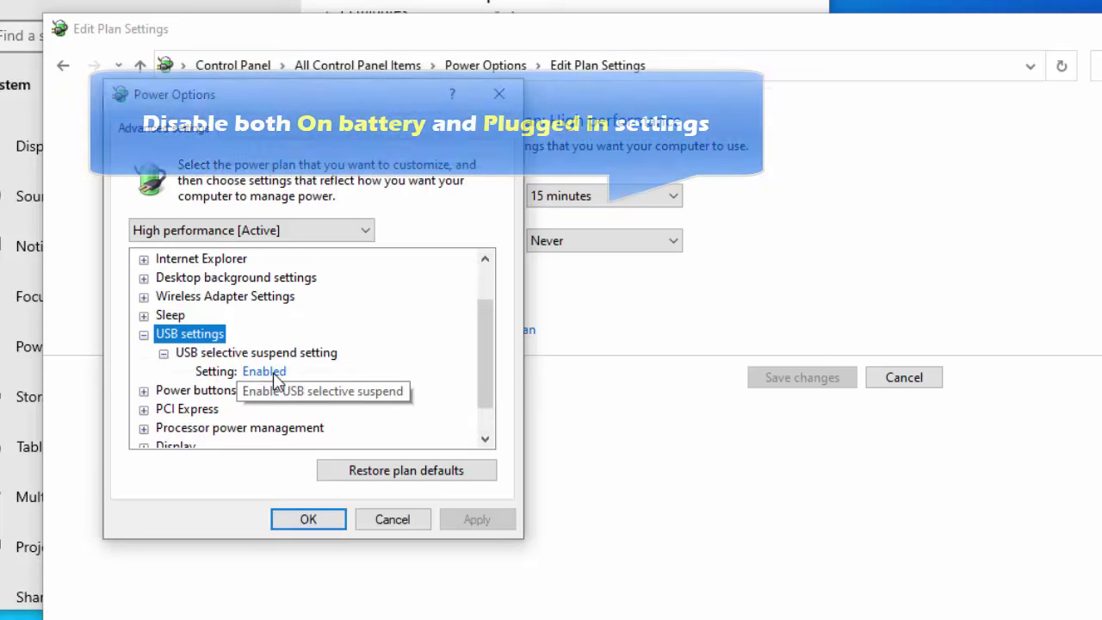
left_click(274, 373)
left_click(292, 375)
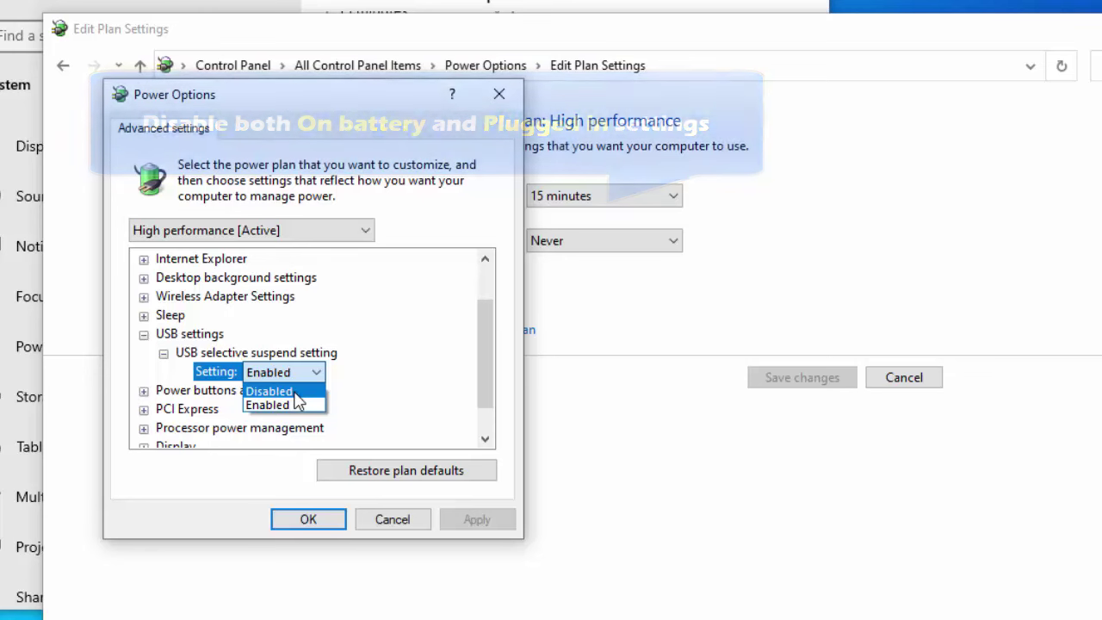
left_click(276, 391)
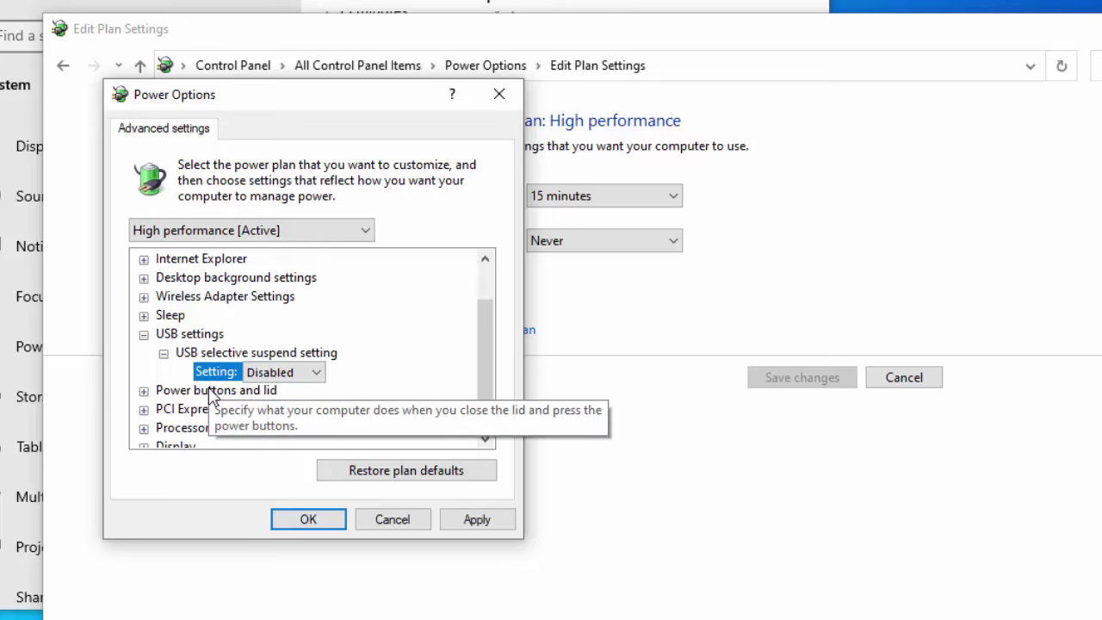
left_click(478, 520)
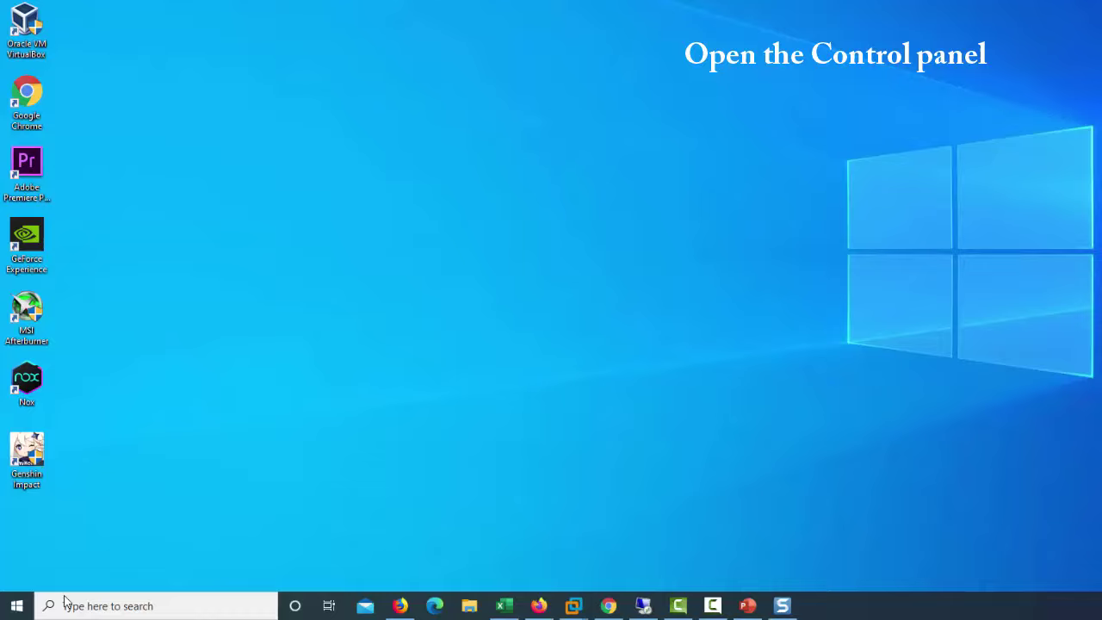
- Open Control Panel in Large icons view and go to Power Options' power button settings
left_click(64, 605)
type("control")
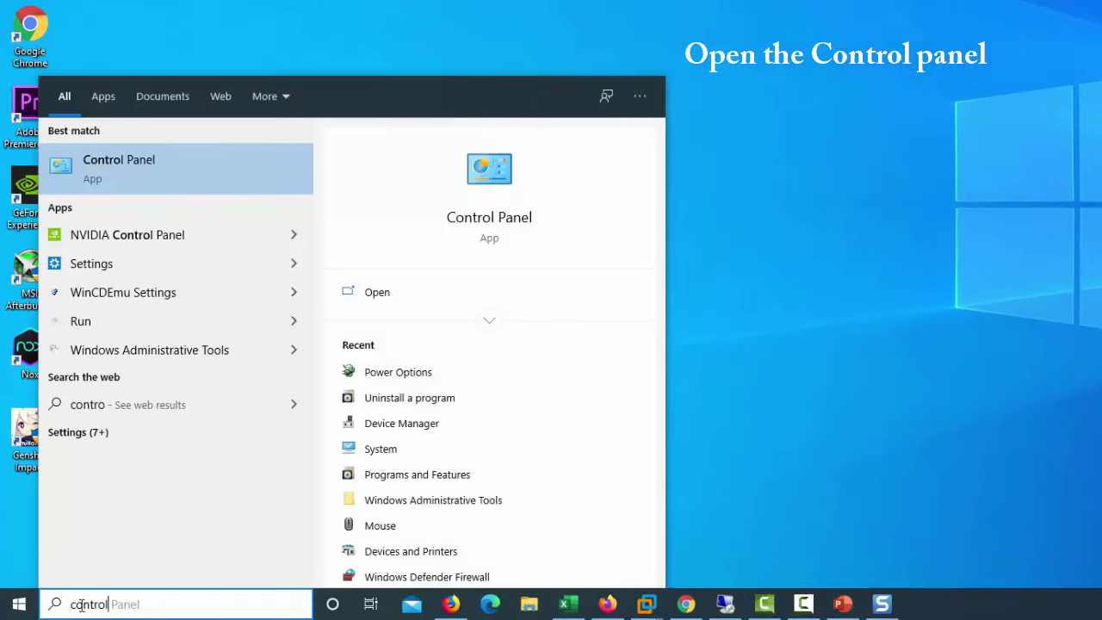
type(" panel")
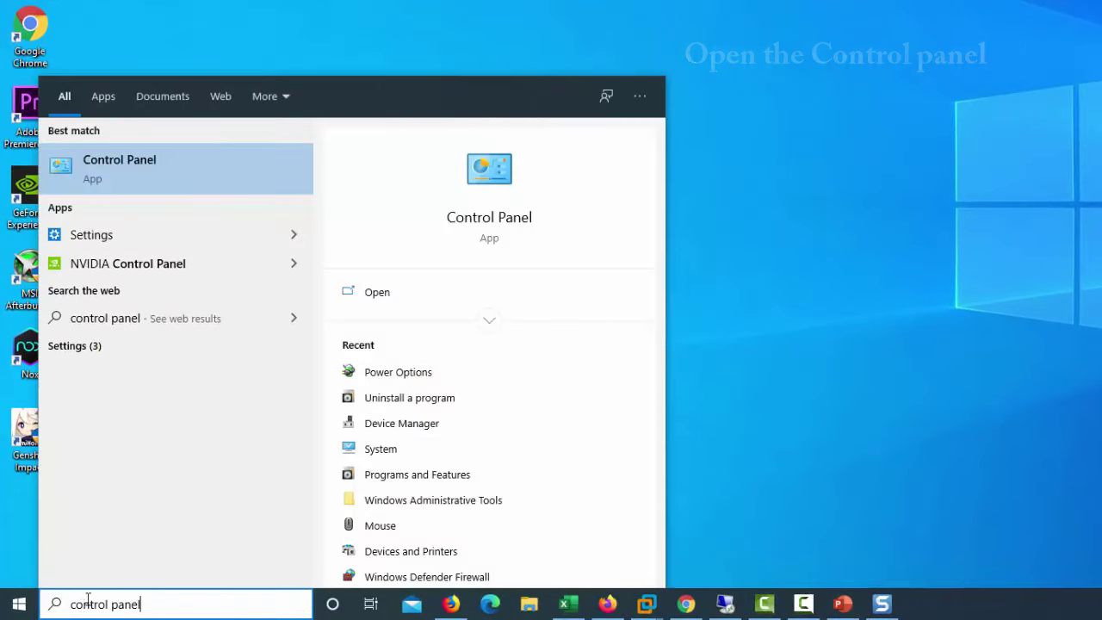
left_click(95, 168)
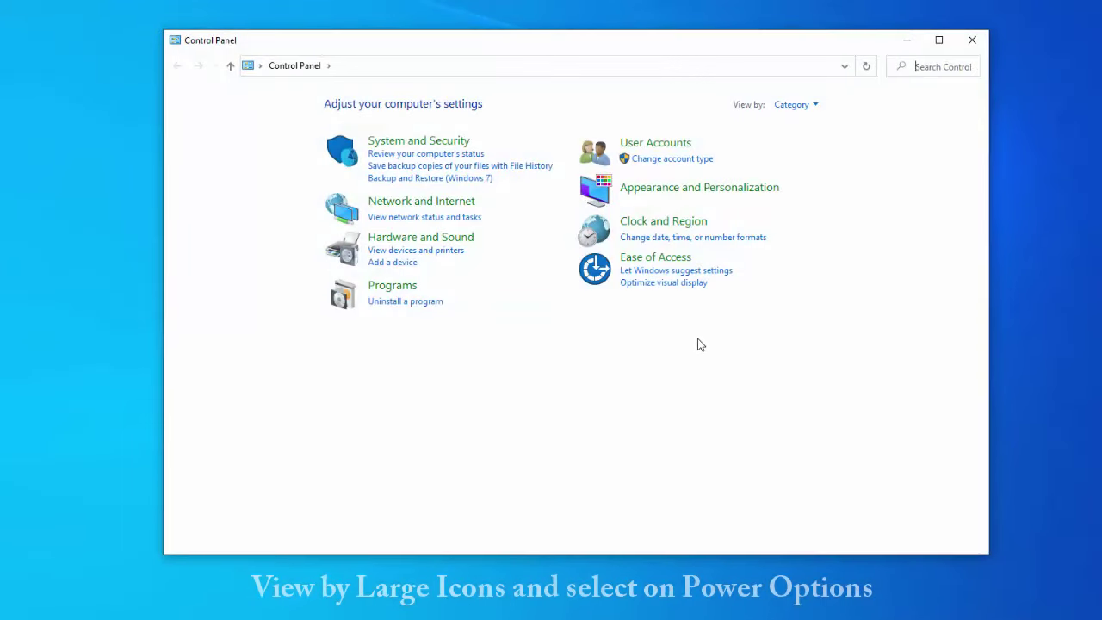
left_click(798, 105)
left_click(832, 146)
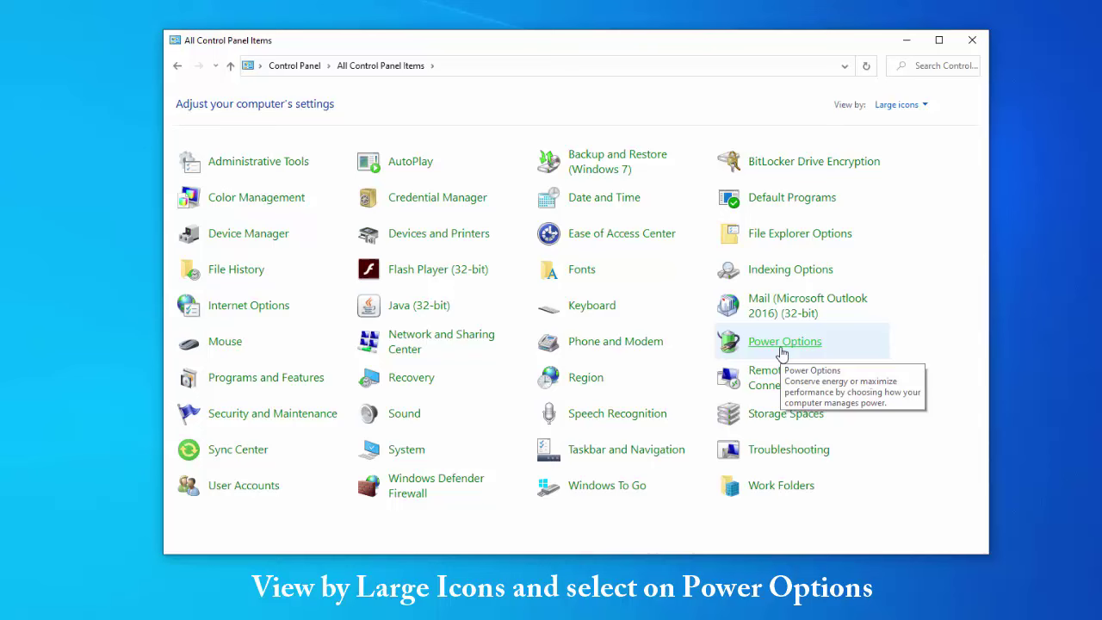
left_click(781, 351)
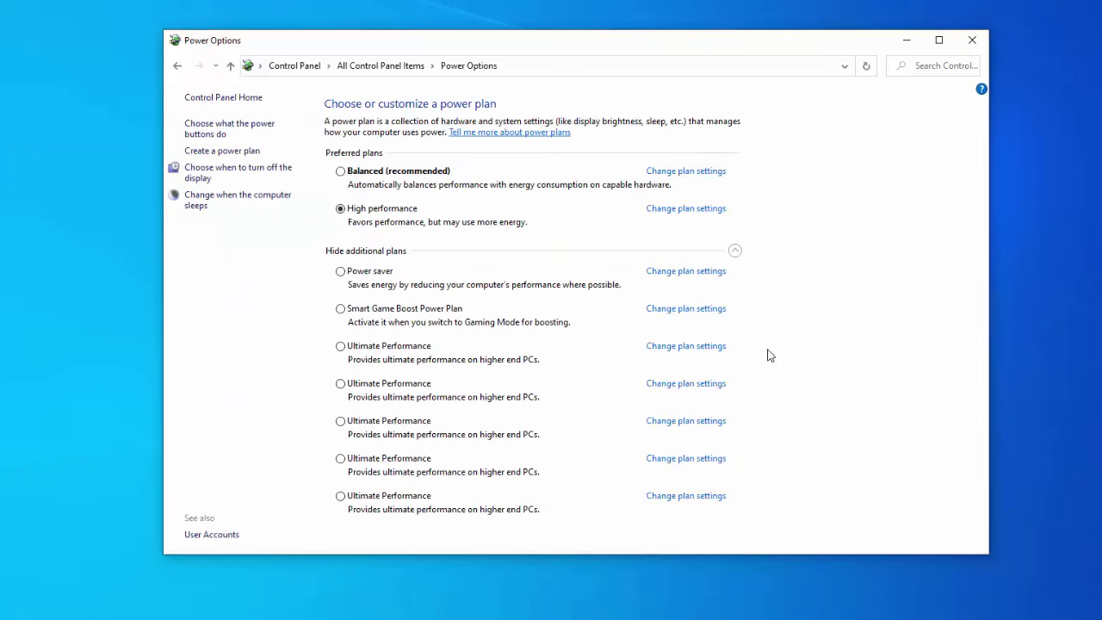
left_click(255, 128)
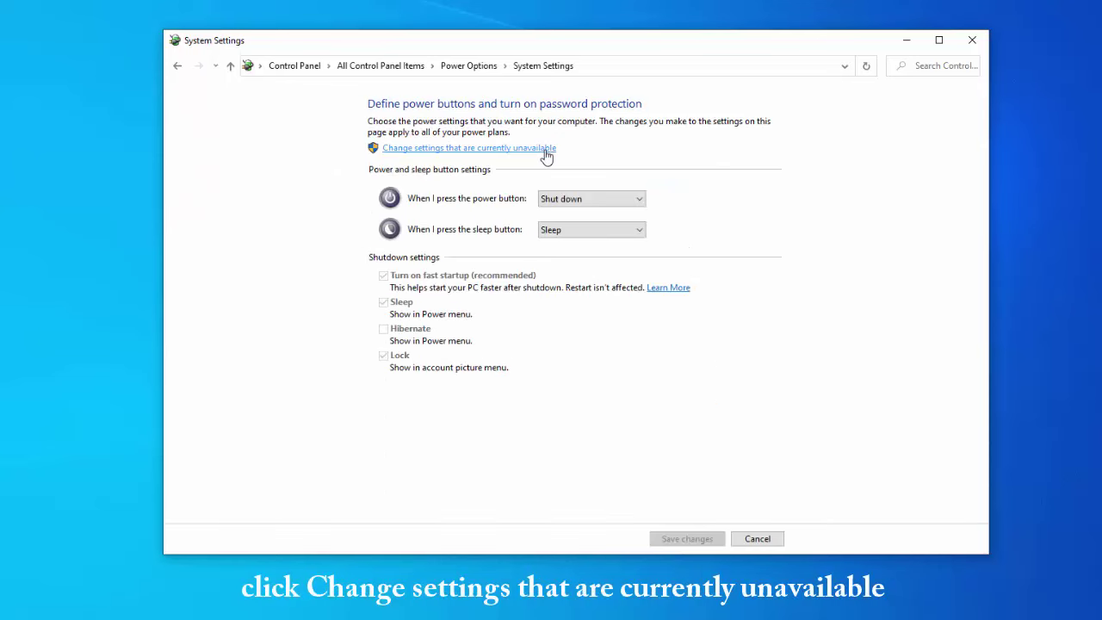
- Unlock the shutdown settings, uncheck Turn on fast startup, save changes, and close the window
left_click(546, 150)
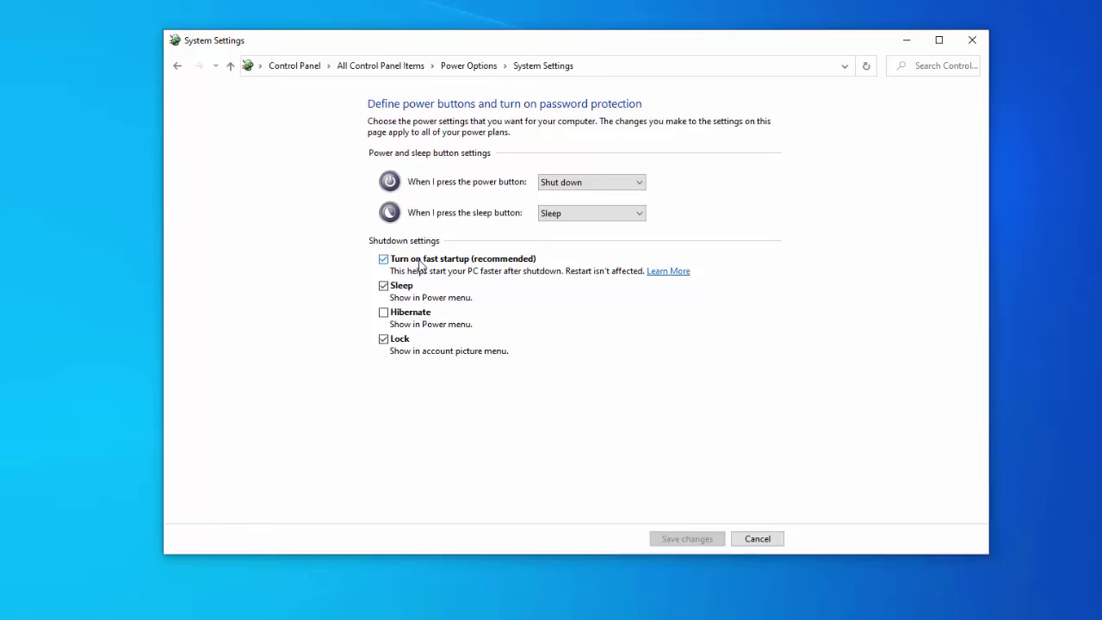
left_click(419, 263)
left_click(687, 539)
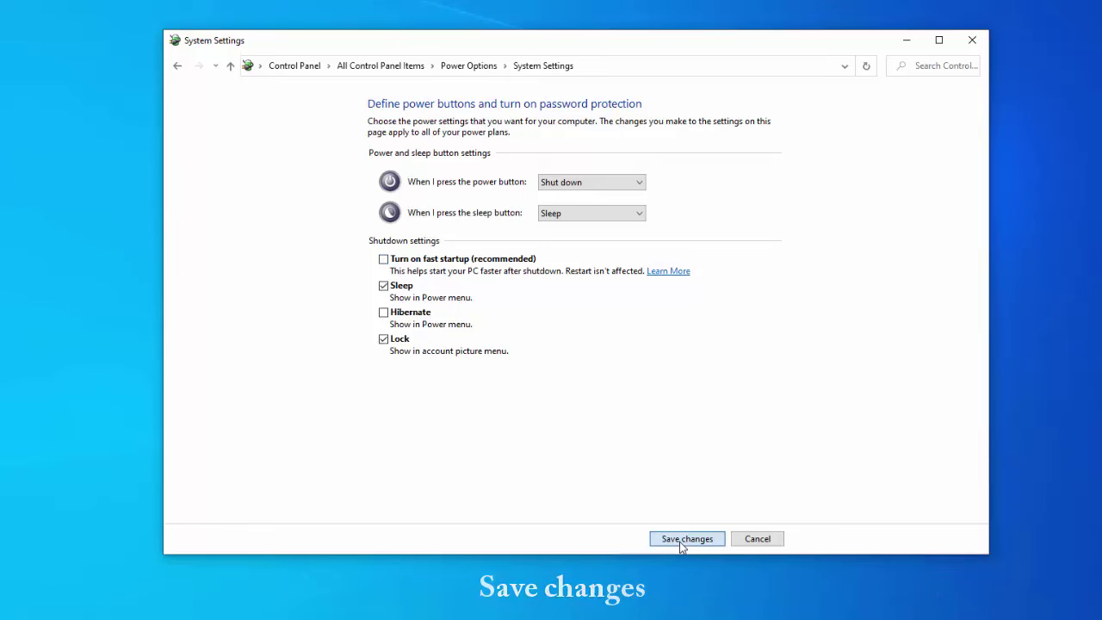
left_click(972, 40)
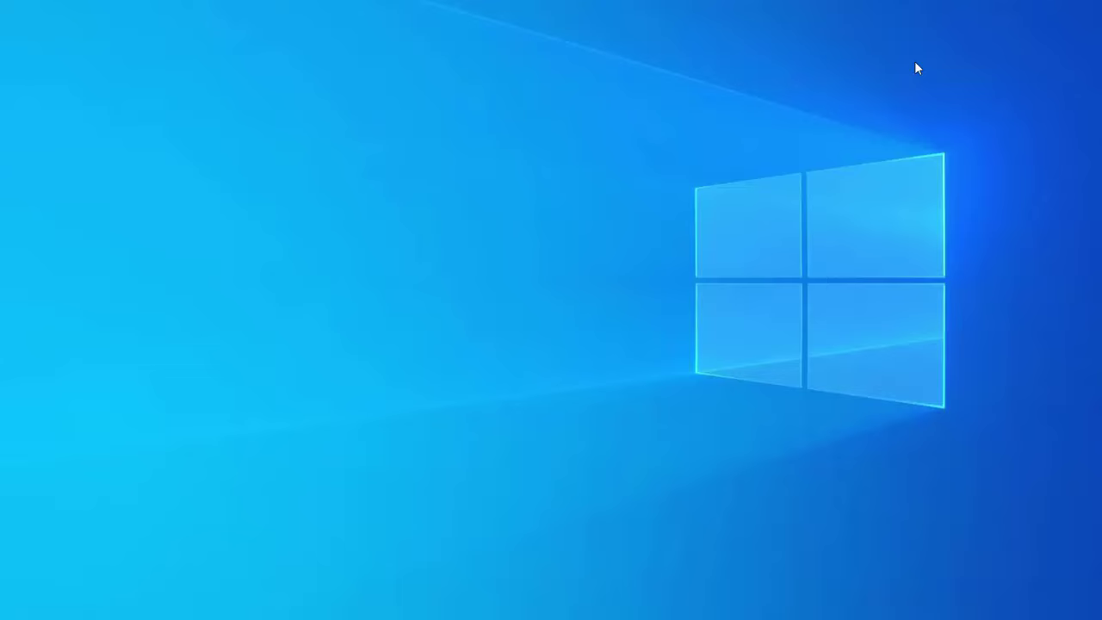
- Open the Start menu's shut down and restart choices
left_click(14, 608)
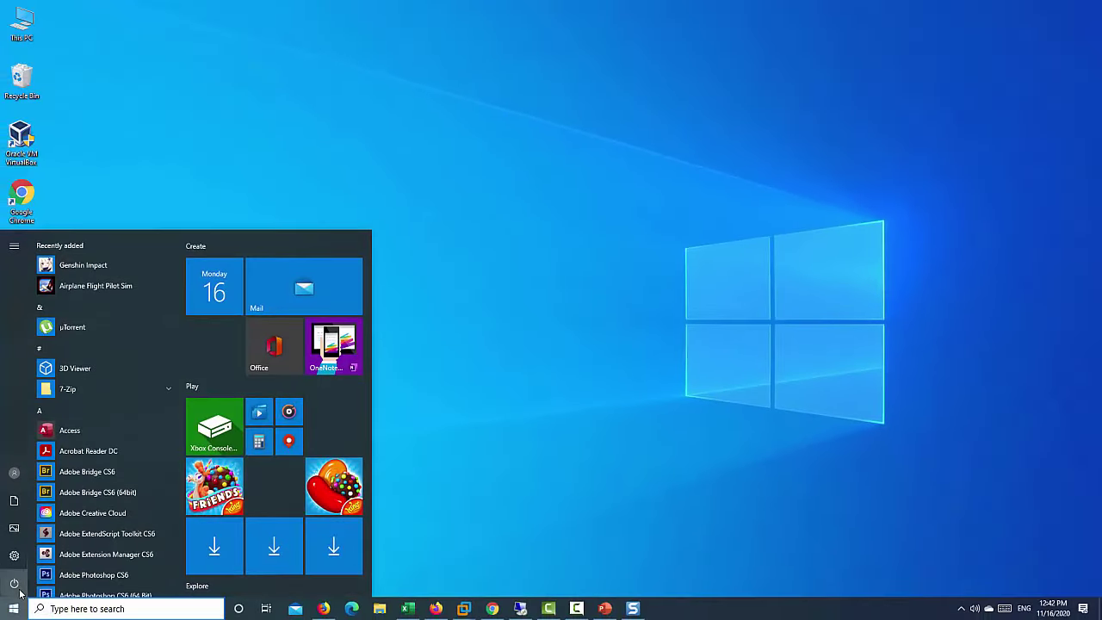
left_click(14, 582)
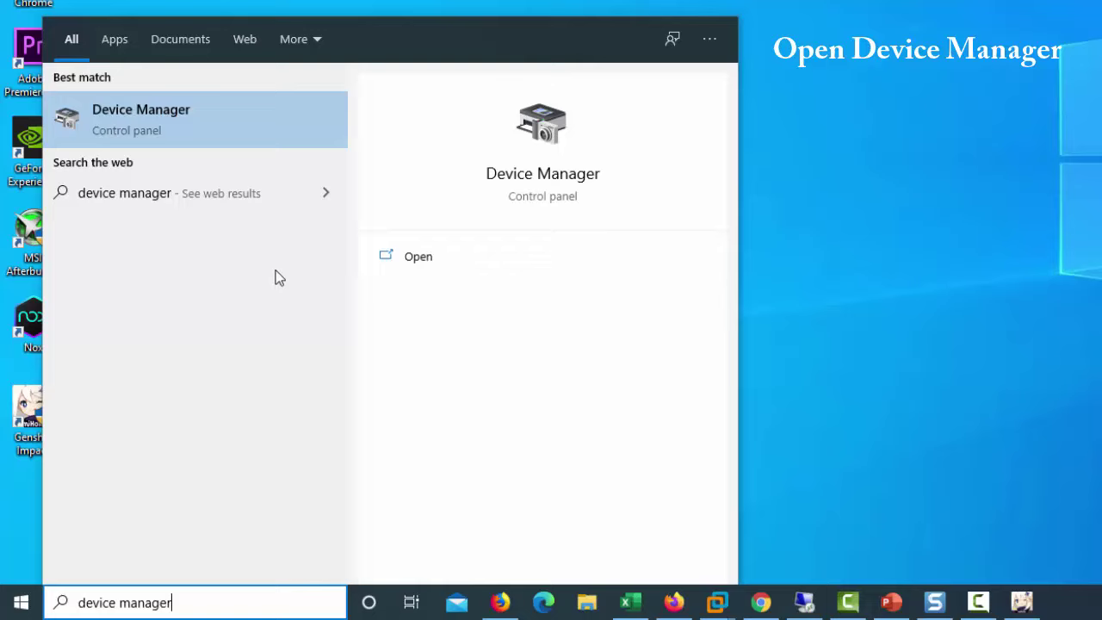
- Open Device Manager and select the Universal Serial Bus controllers category
left_click(207, 123)
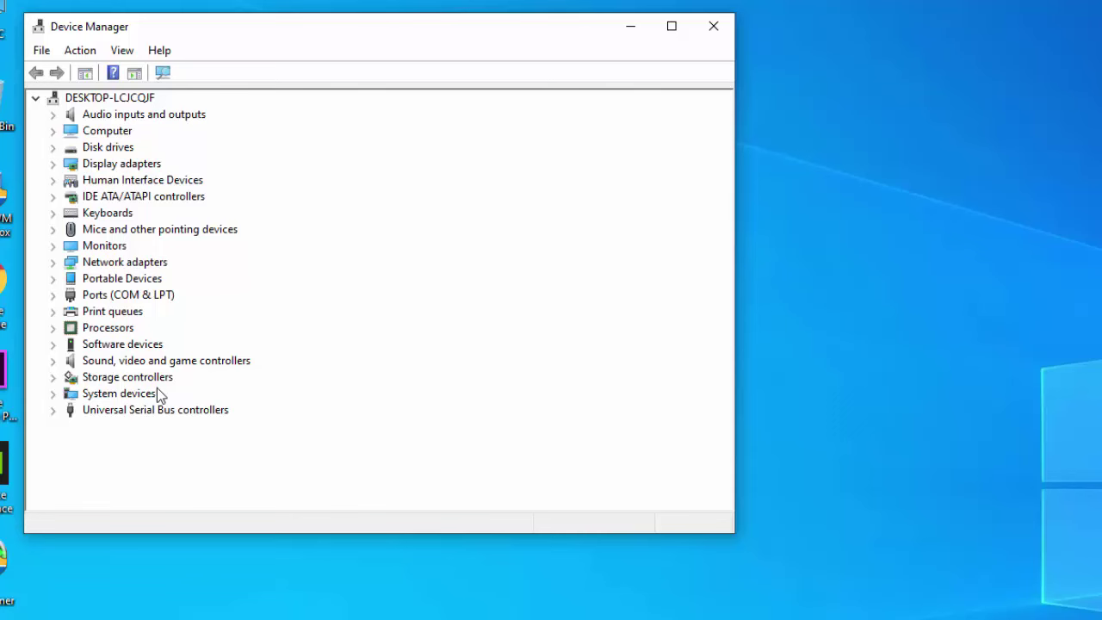
left_click(165, 411)
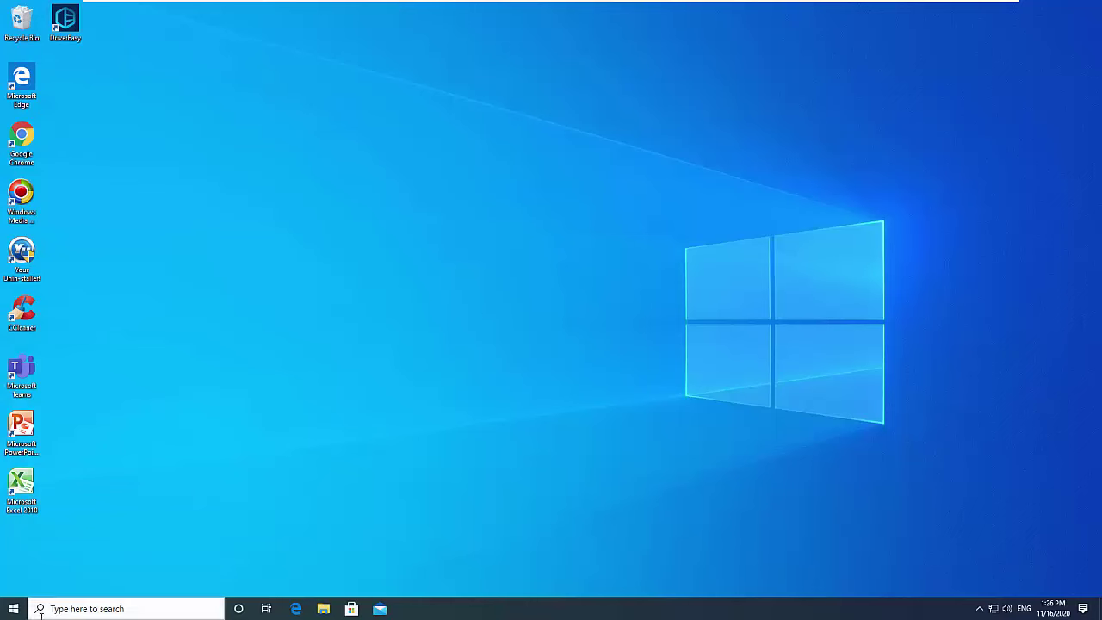
left_click(14, 608)
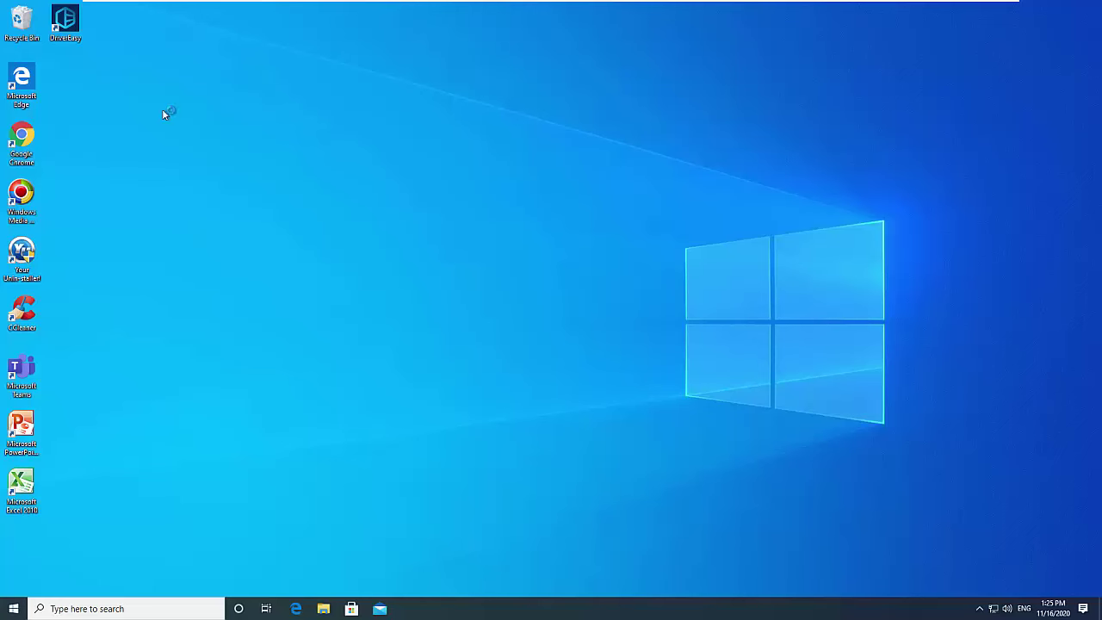
- Launch Driver Easy from the desktop and start a new driver scan
double_click(68, 26)
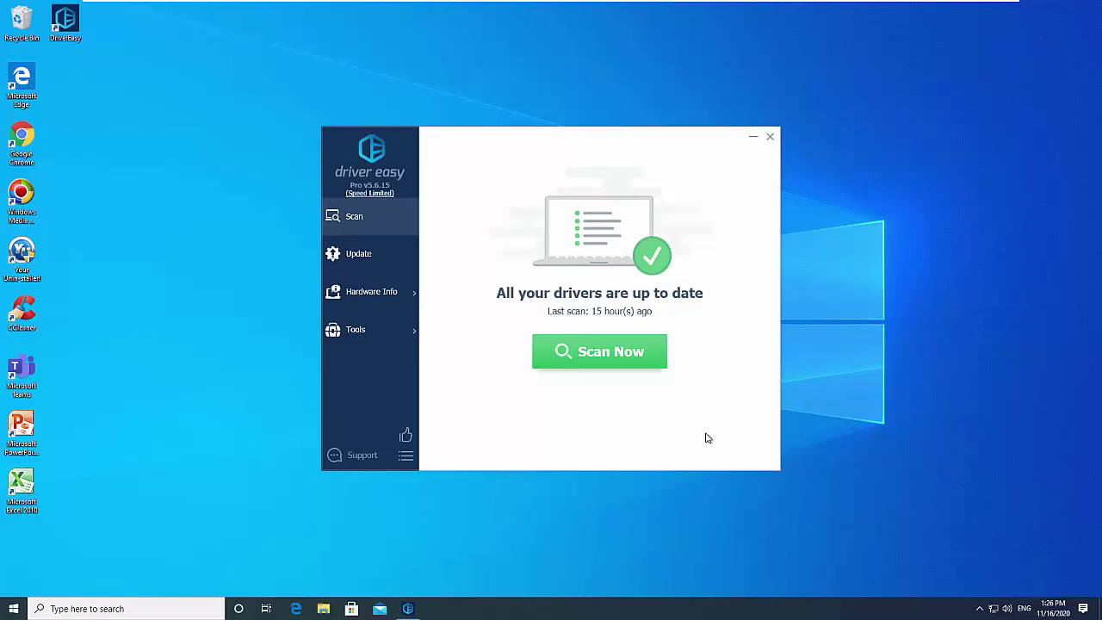
left_click(614, 363)
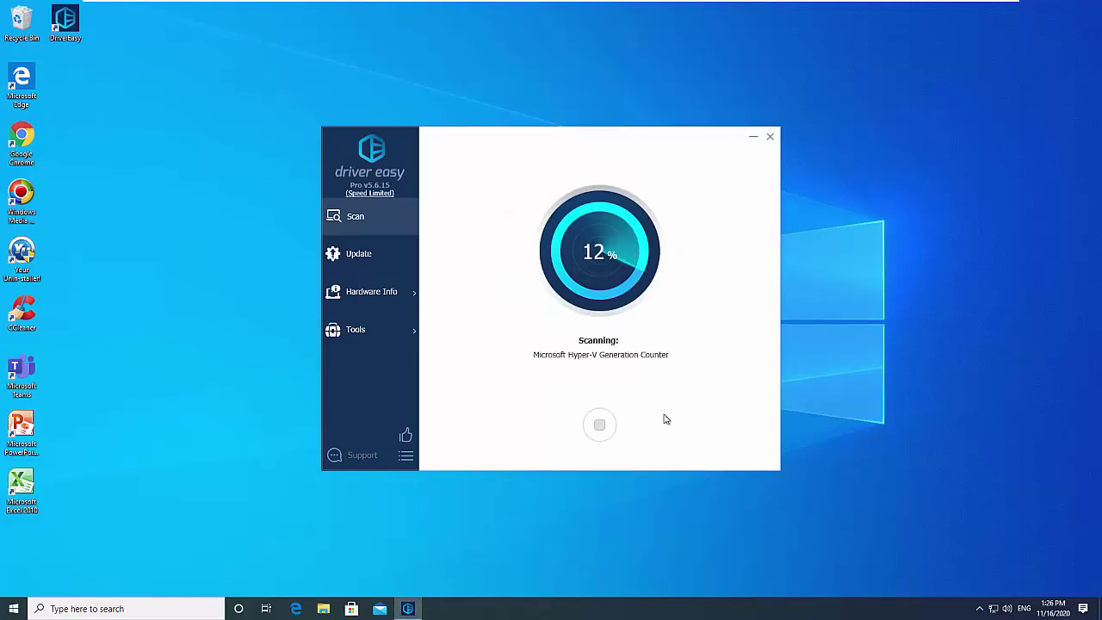